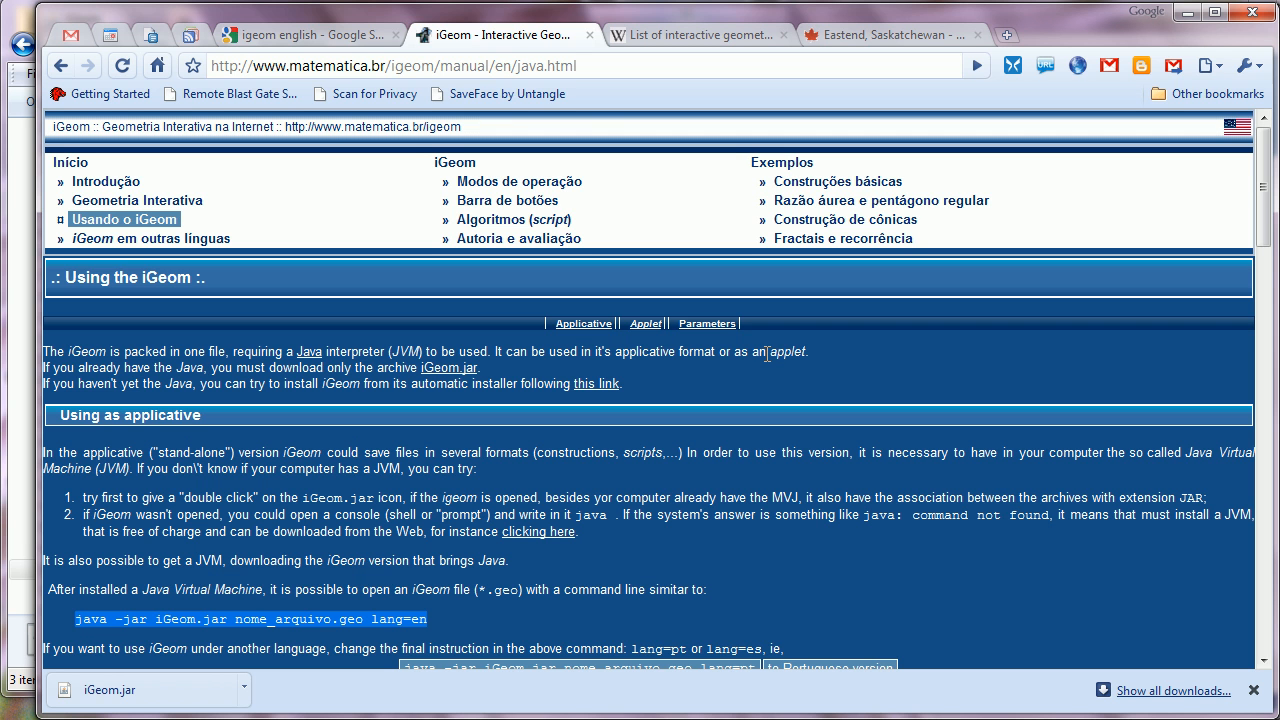
# Step: Examine the iGeom page's web address and the command line for running the program in English
pyautogui.moveTo(590, 68); pyautogui.dragTo(190, 55)
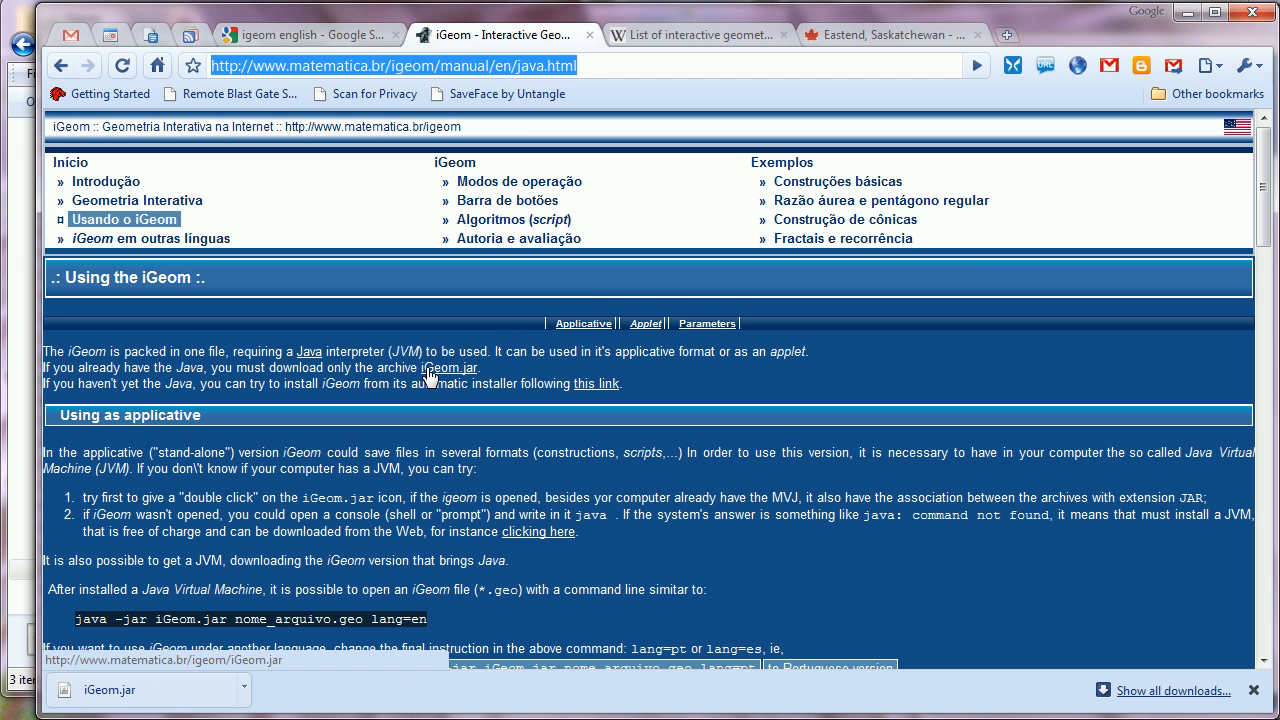
pyautogui.click(722, 375)
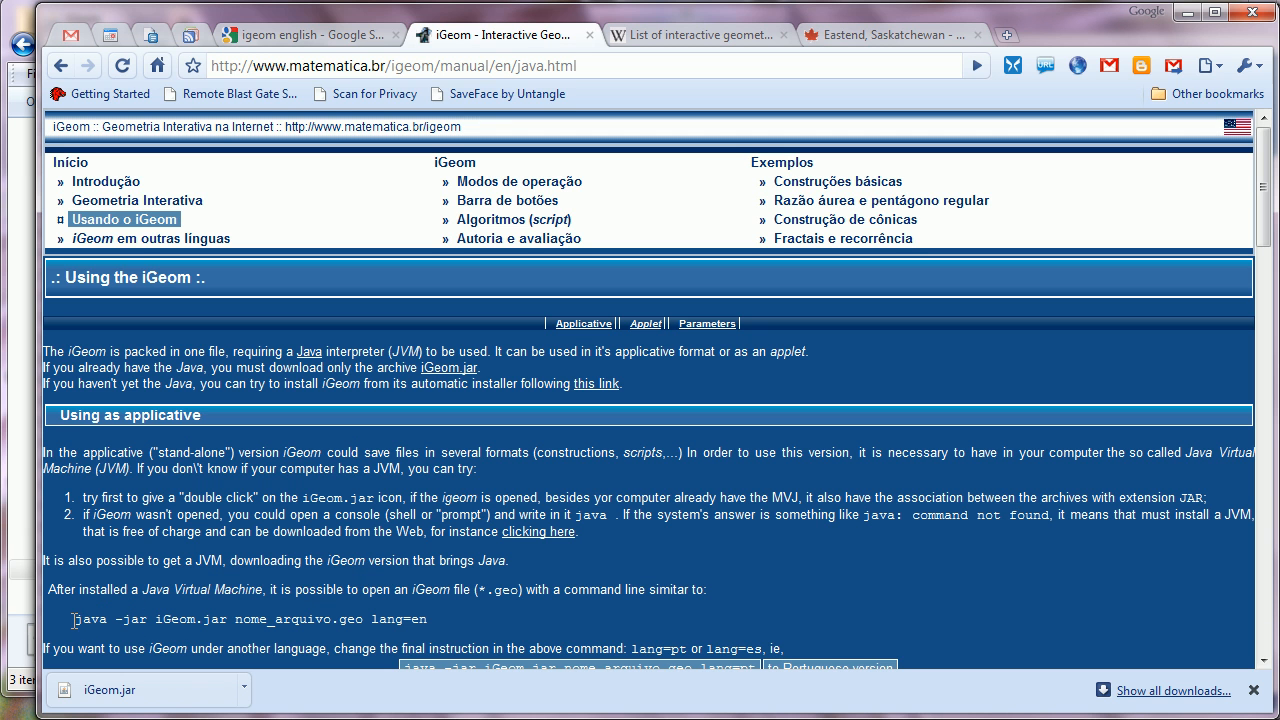
pyautogui.moveTo(74, 620); pyautogui.dragTo(430, 621)
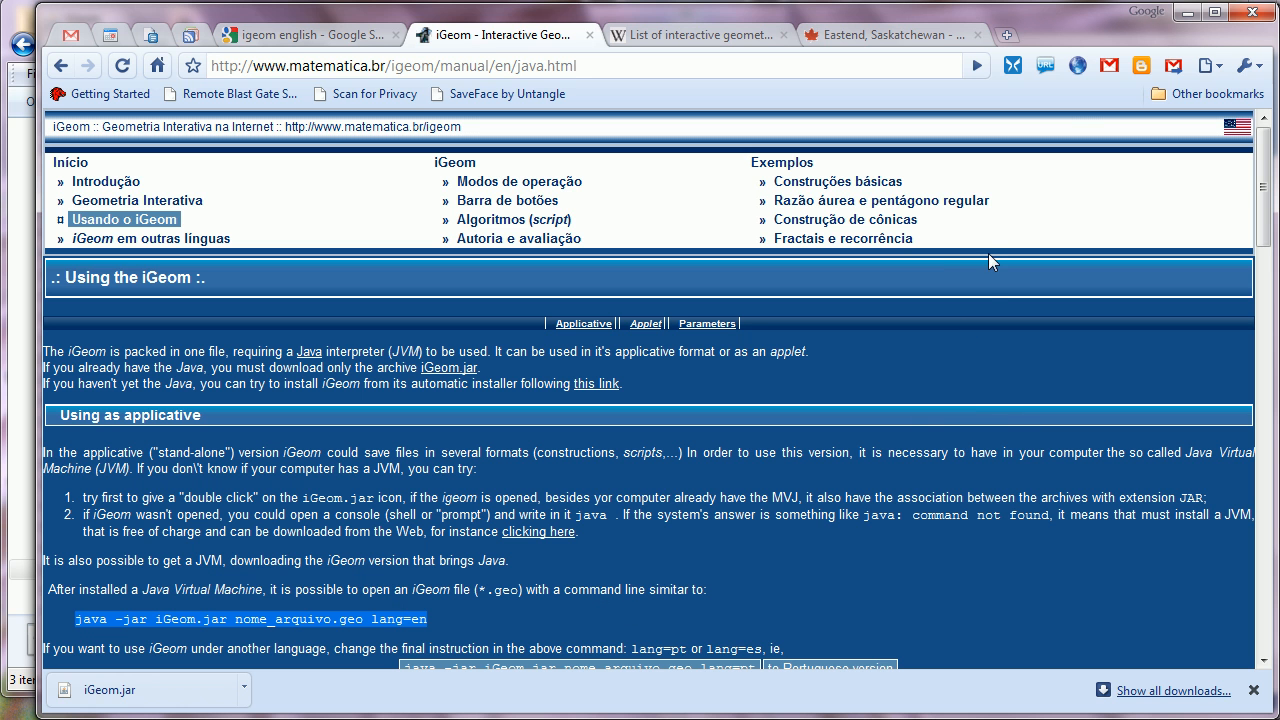
# Step: Switch to the iGeom window and draw a large circle centred in the drawing area, with its radius point at the circle's lower right
pyautogui.click(1187, 12)
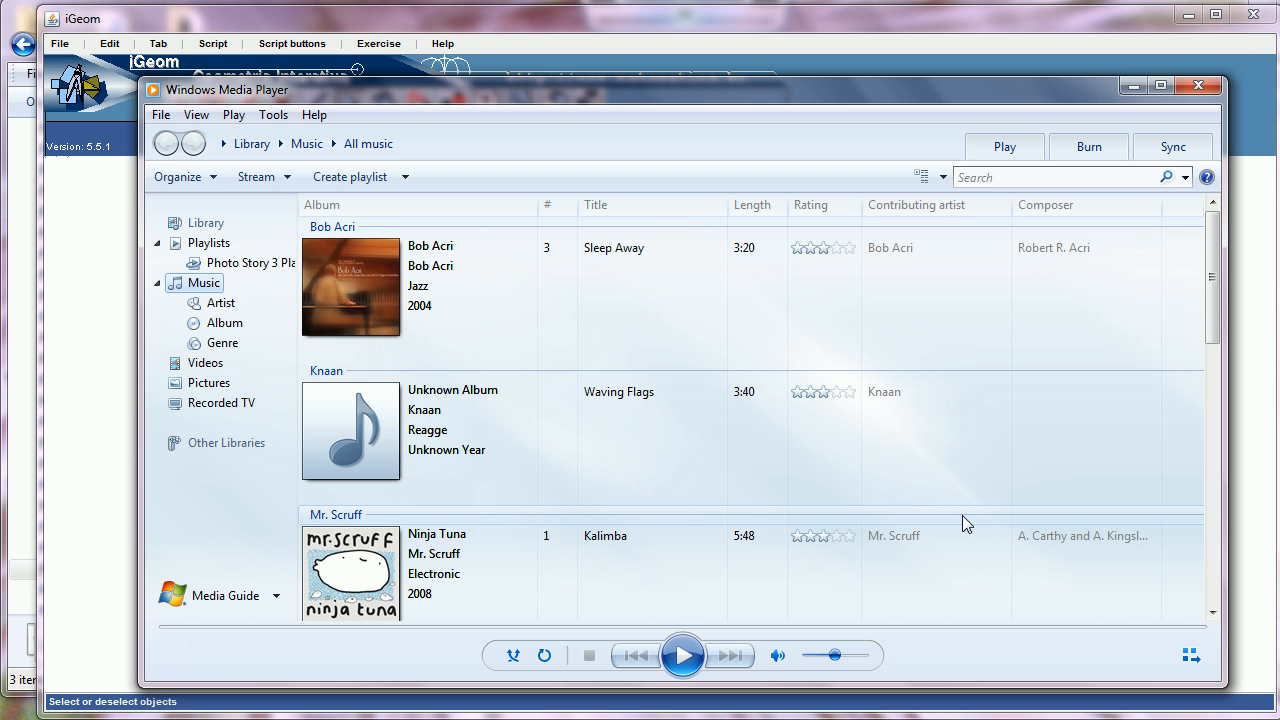
pyautogui.click(116, 492)
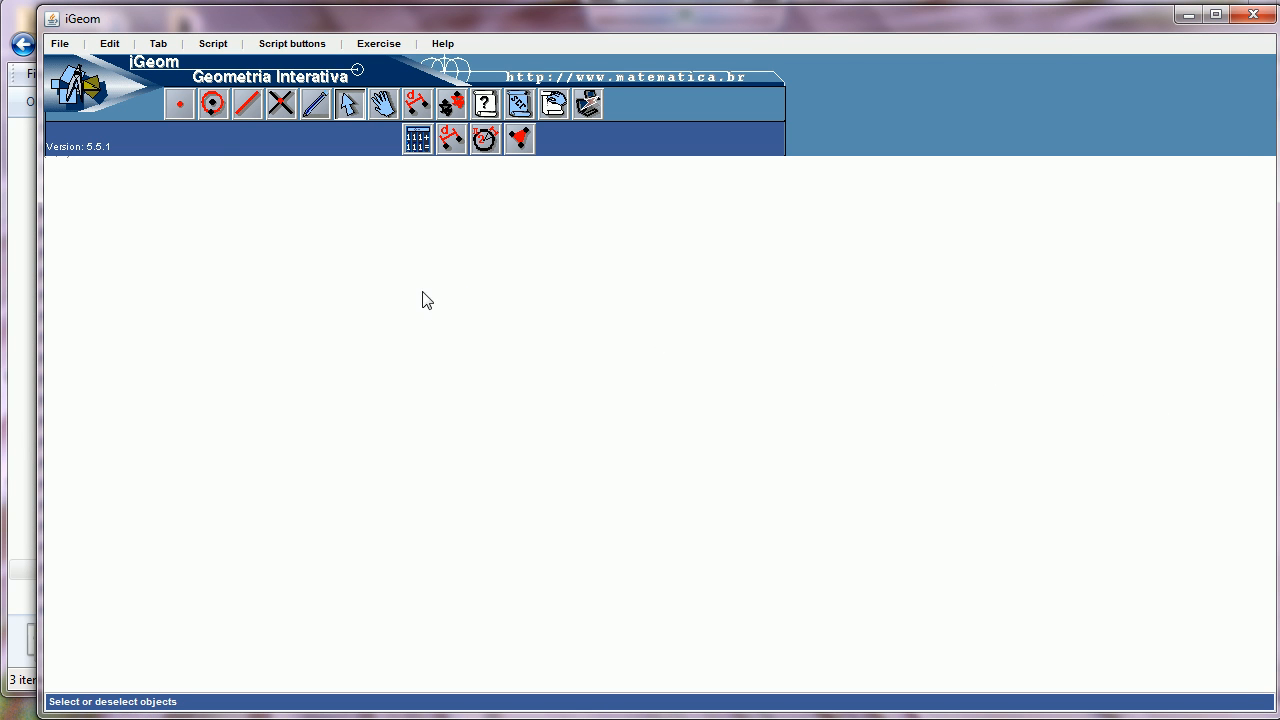
pyautogui.click(210, 106)
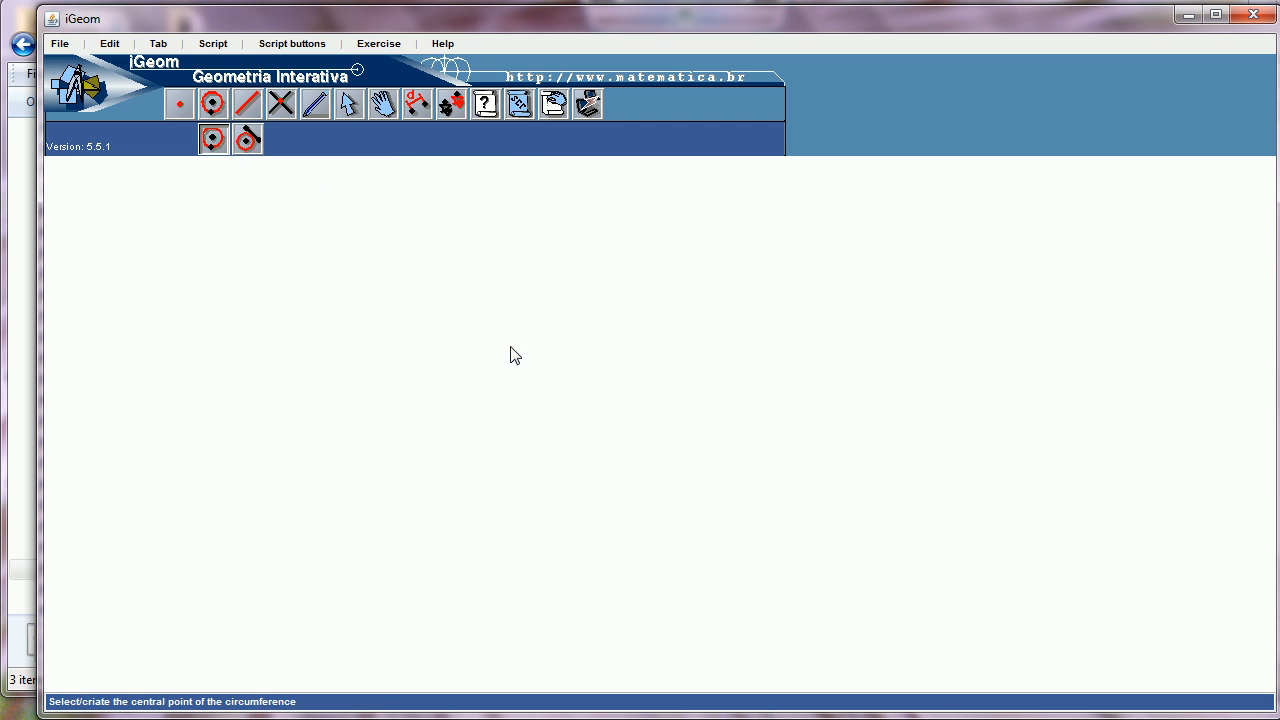
pyautogui.click(590, 419)
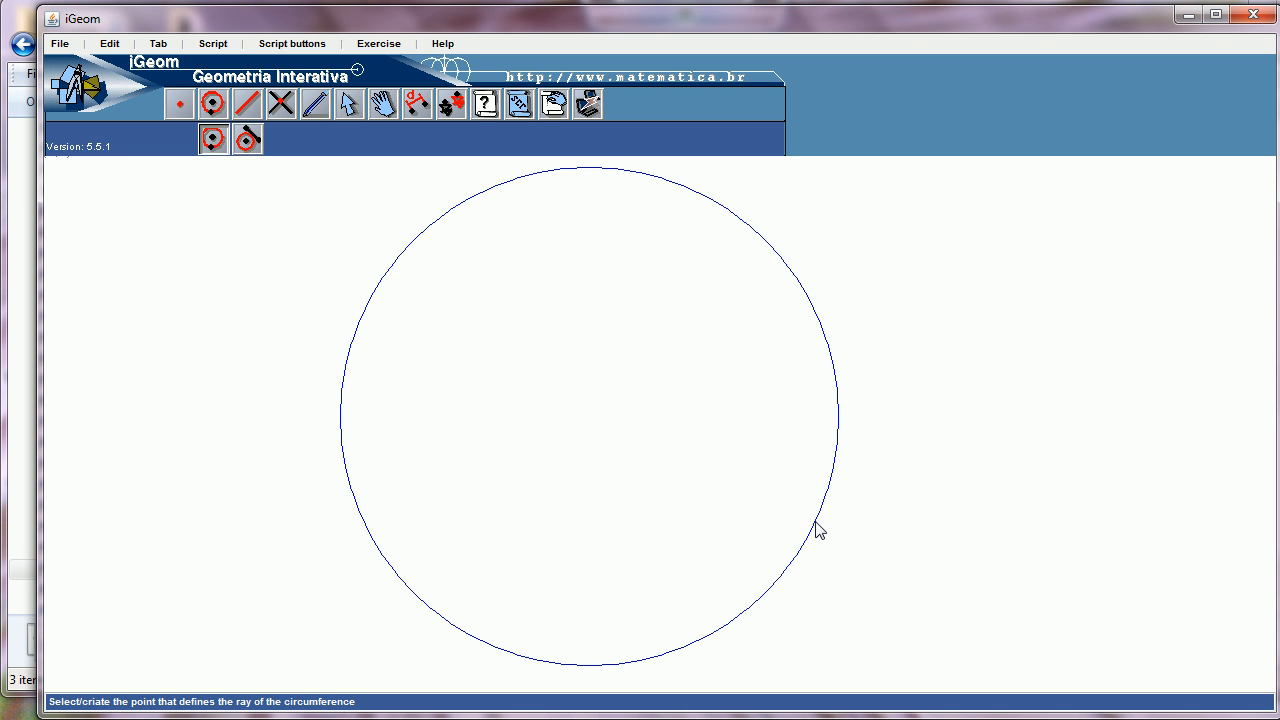
pyautogui.click(816, 522)
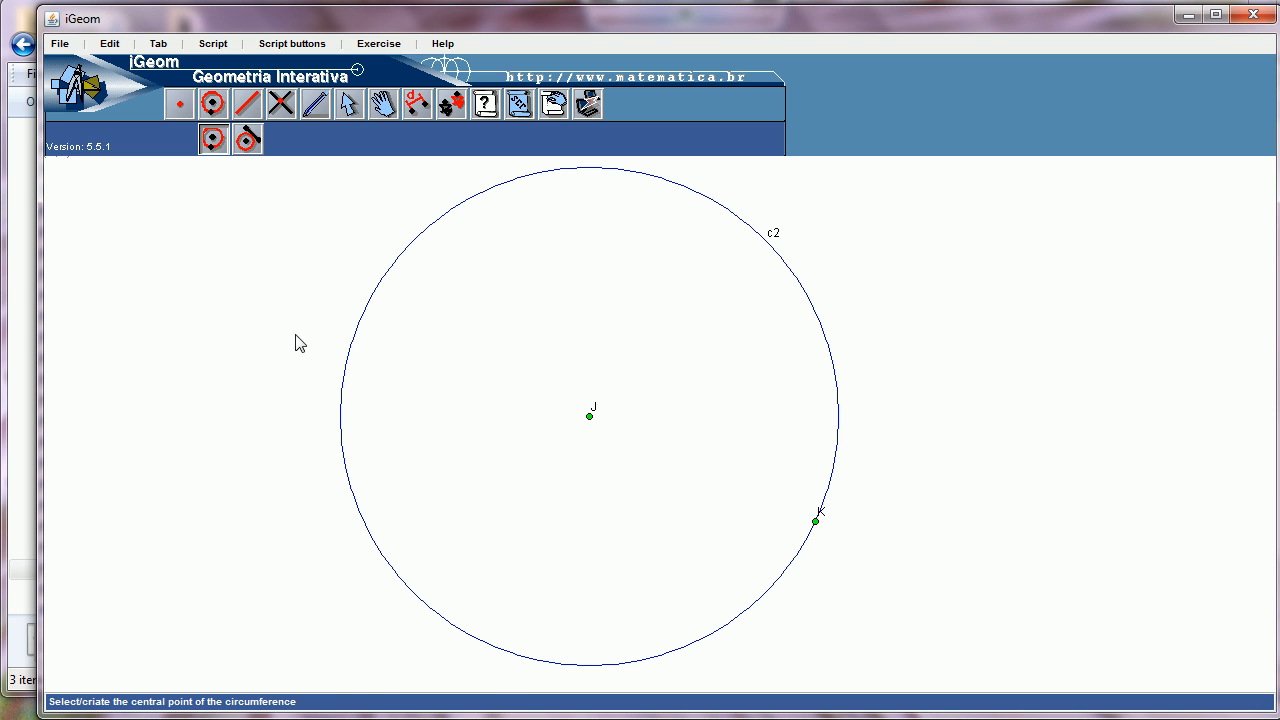
# Step: Place two points on the circle, one at its top and one at its lower left
pyautogui.click(179, 107)
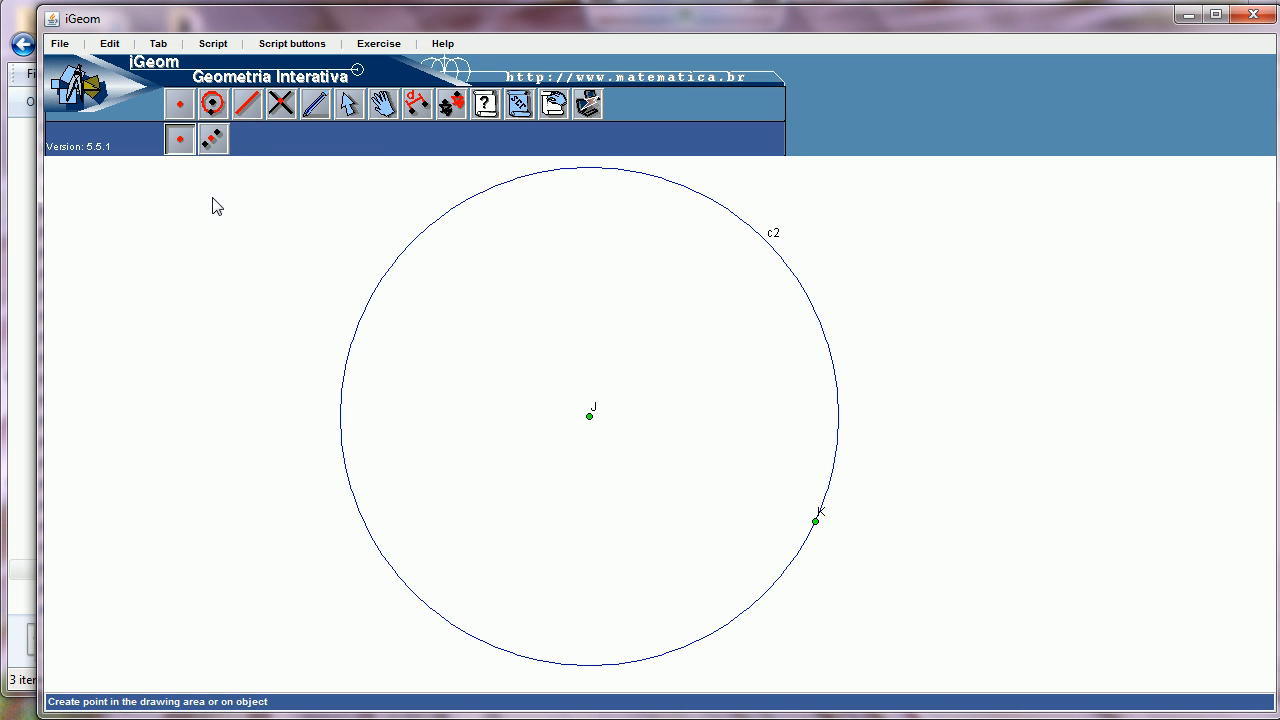
pyautogui.click(595, 167)
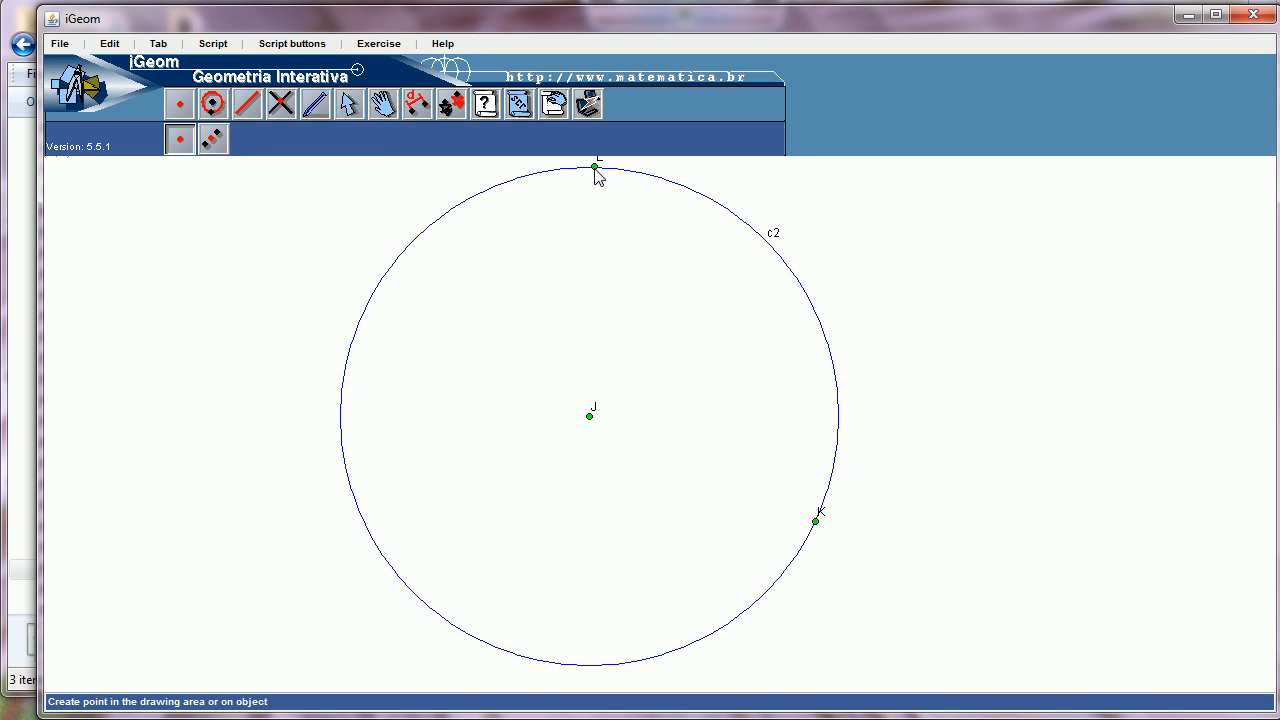
pyautogui.click(370, 535)
# Step: Draw two chords with the segment tool, joining points K and M to point L at the top of the circle
pyautogui.click(248, 108)
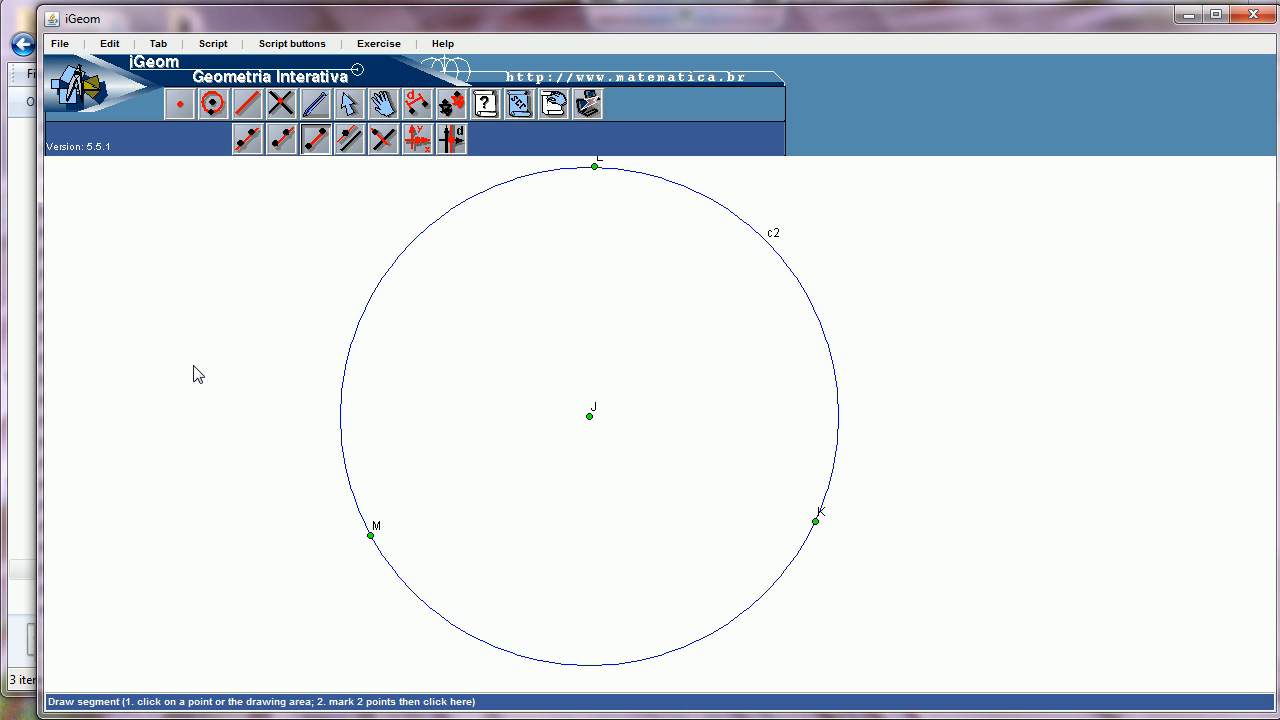
pyautogui.click(318, 146)
pyautogui.click(815, 518)
pyautogui.click(815, 521)
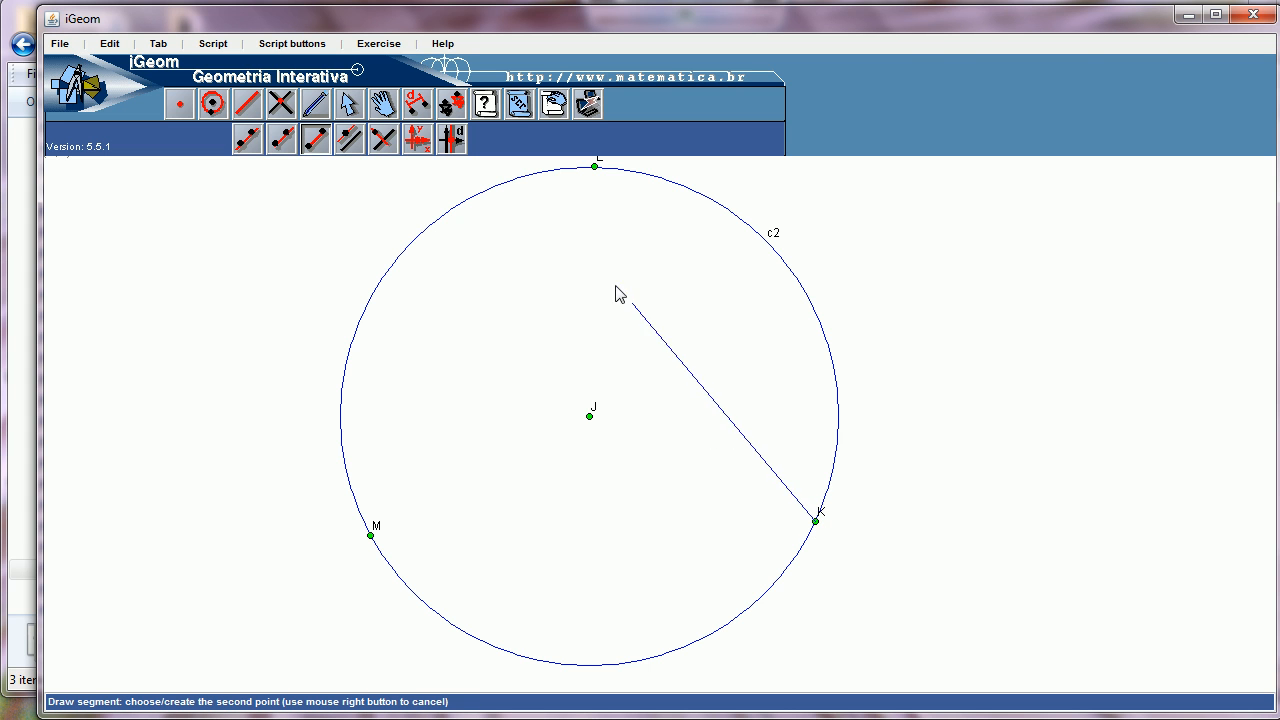
pyautogui.click(595, 170)
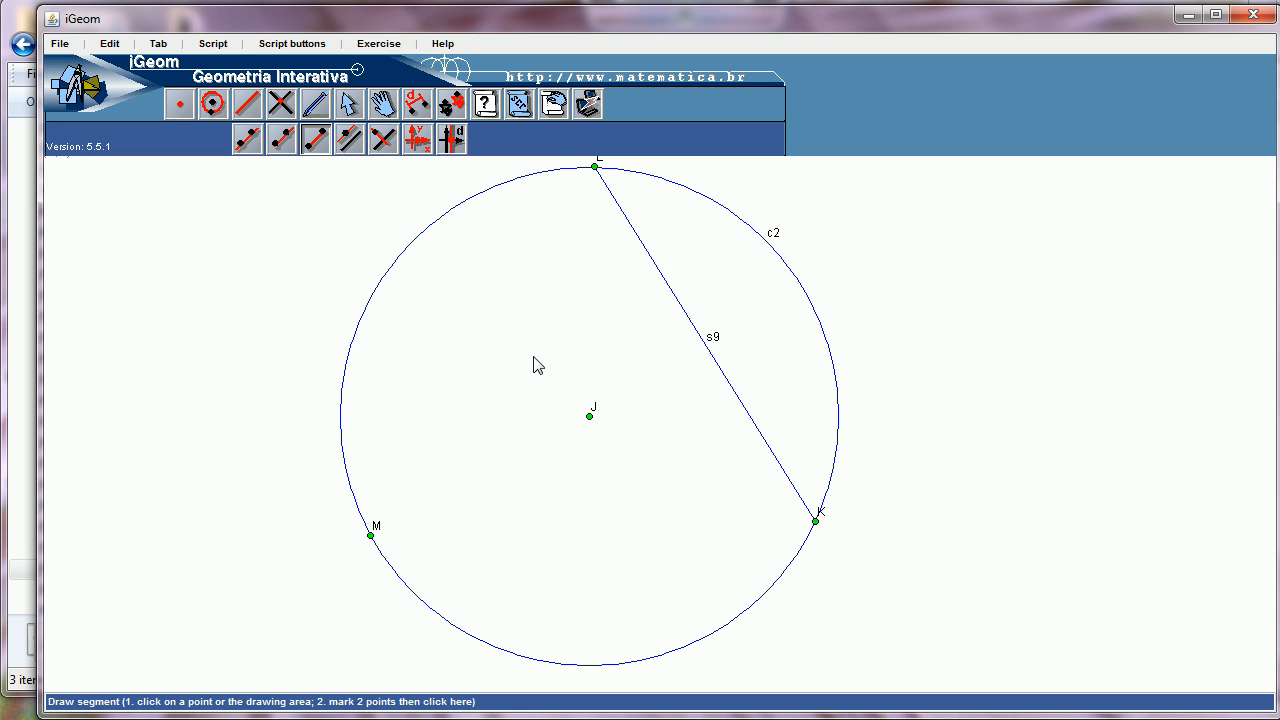
pyautogui.click(371, 536)
pyautogui.click(371, 536)
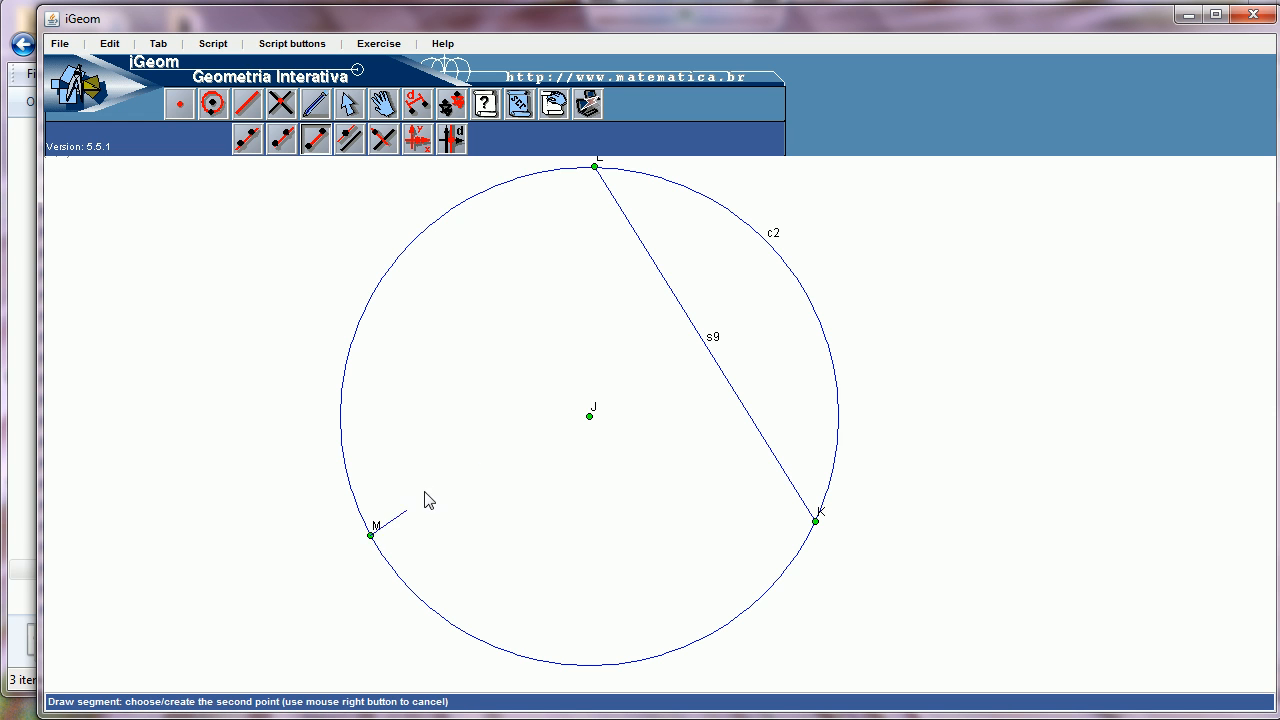
pyautogui.click(595, 168)
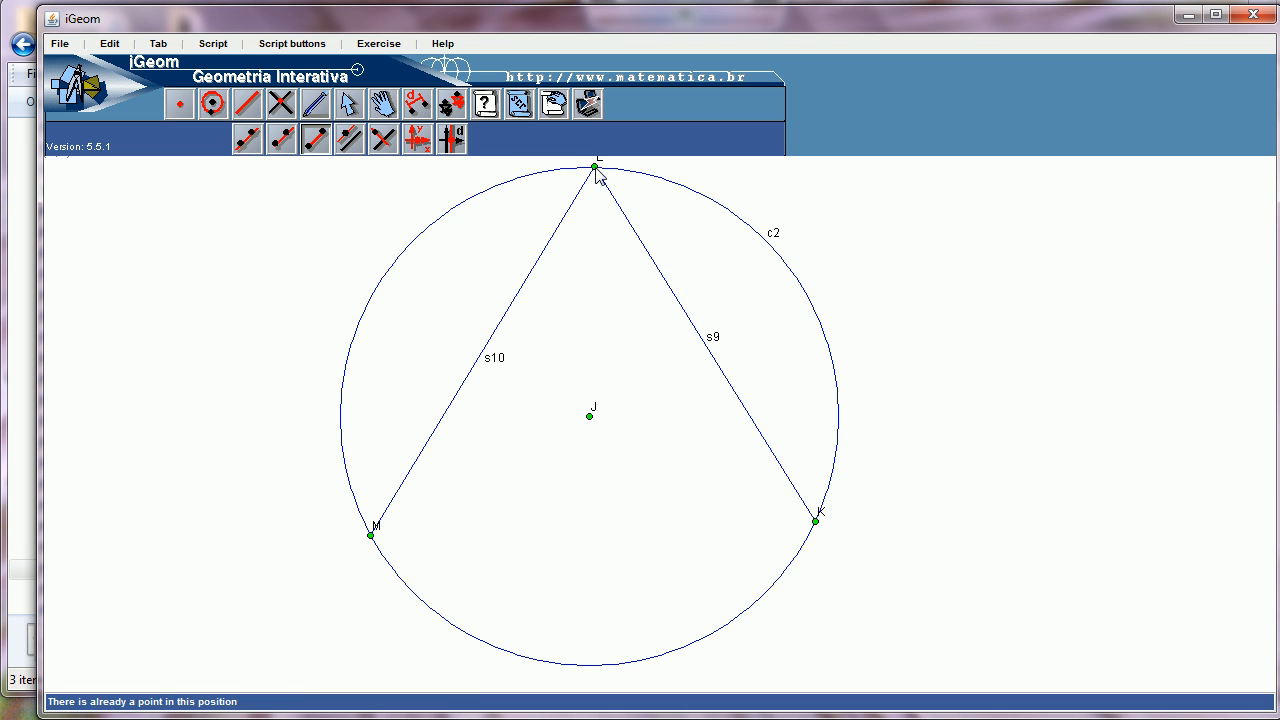
# Step: Draw segments joining the circle's centre J to points K and M to form the central angle
pyautogui.click(589, 417)
pyautogui.click(815, 523)
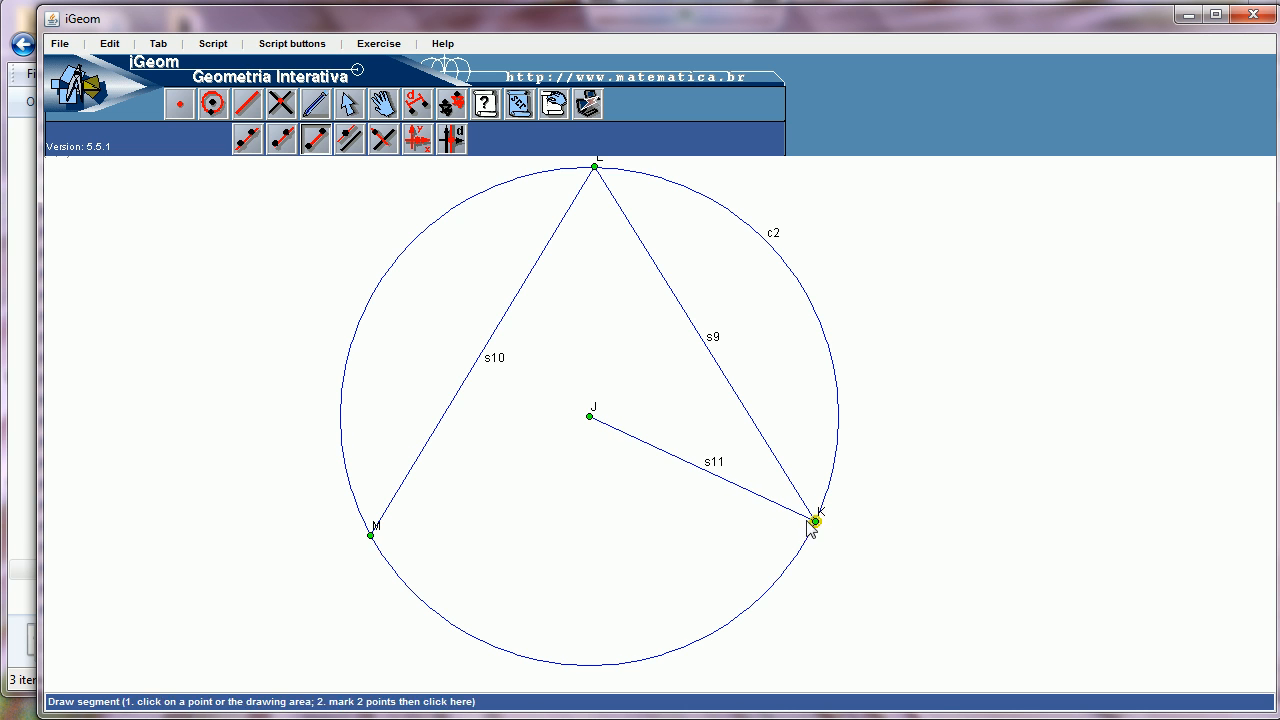
pyautogui.click(370, 536)
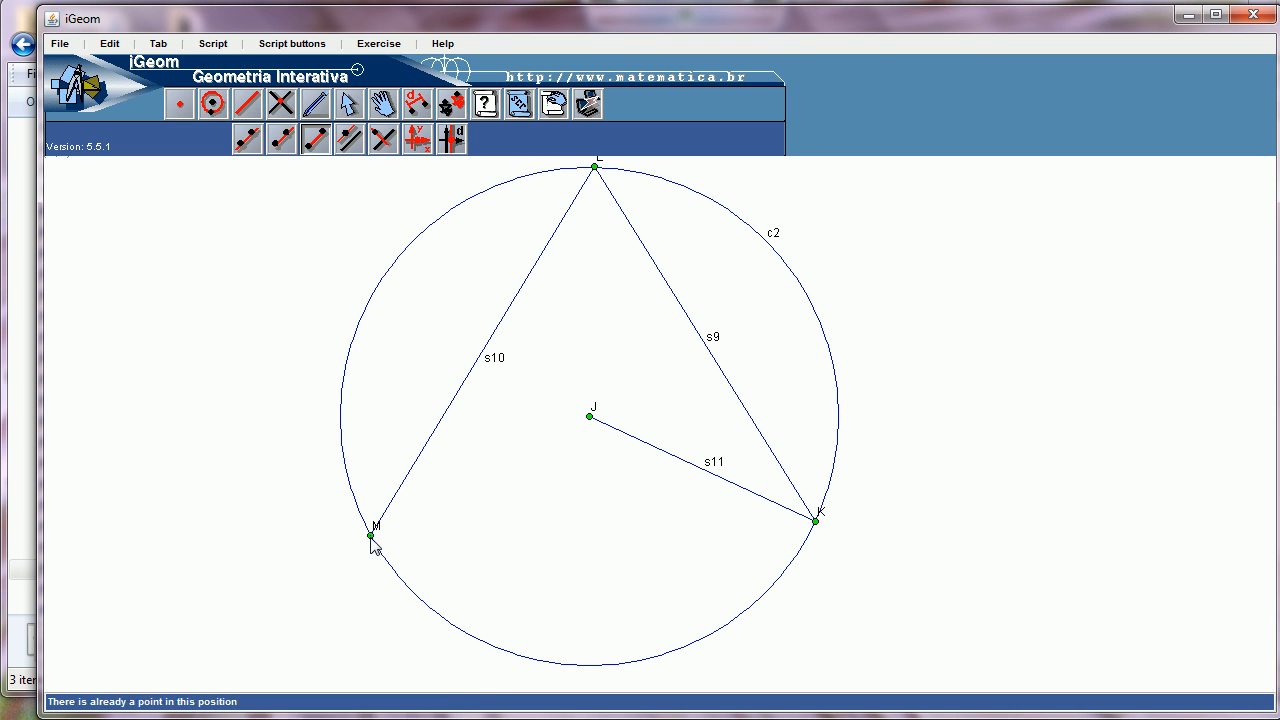
pyautogui.click(590, 418)
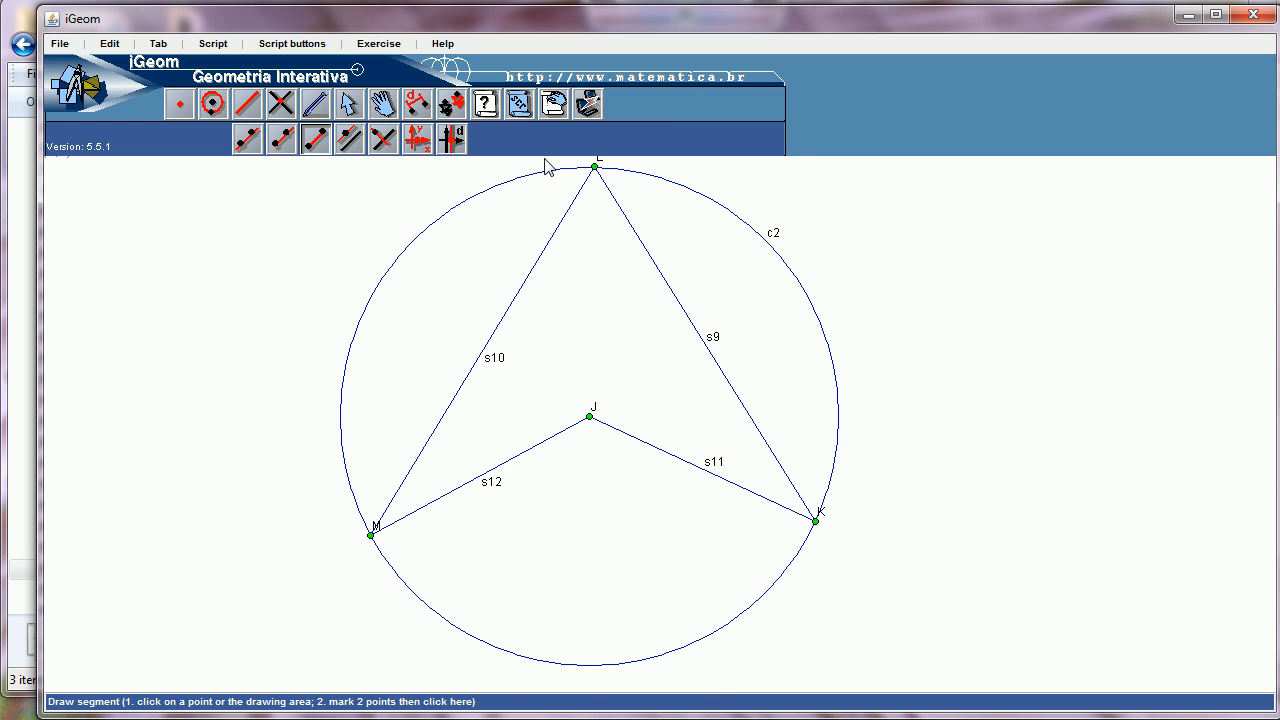
# Step: Measure the central angle formed by points M, J and K, with J as the vertex
pyautogui.click(417, 104)
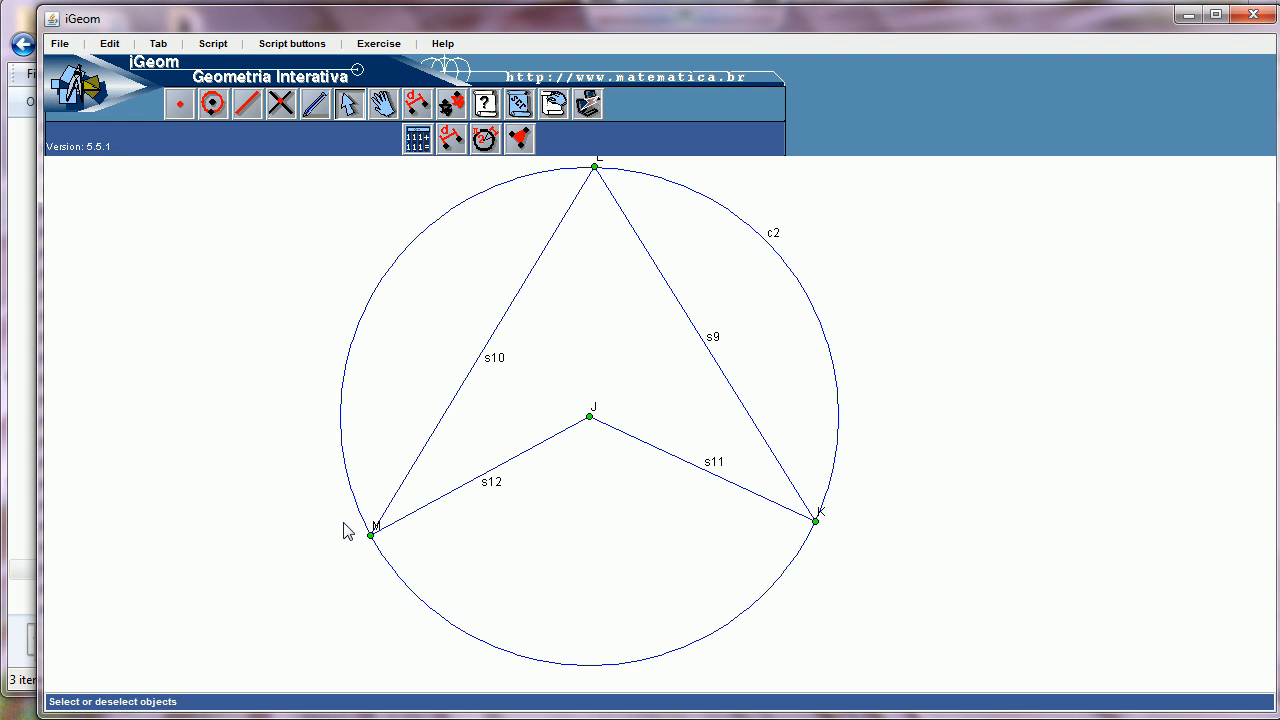
pyautogui.moveTo(343, 522); pyautogui.dragTo(403, 562)
pyautogui.click(588, 414)
pyautogui.click(812, 518)
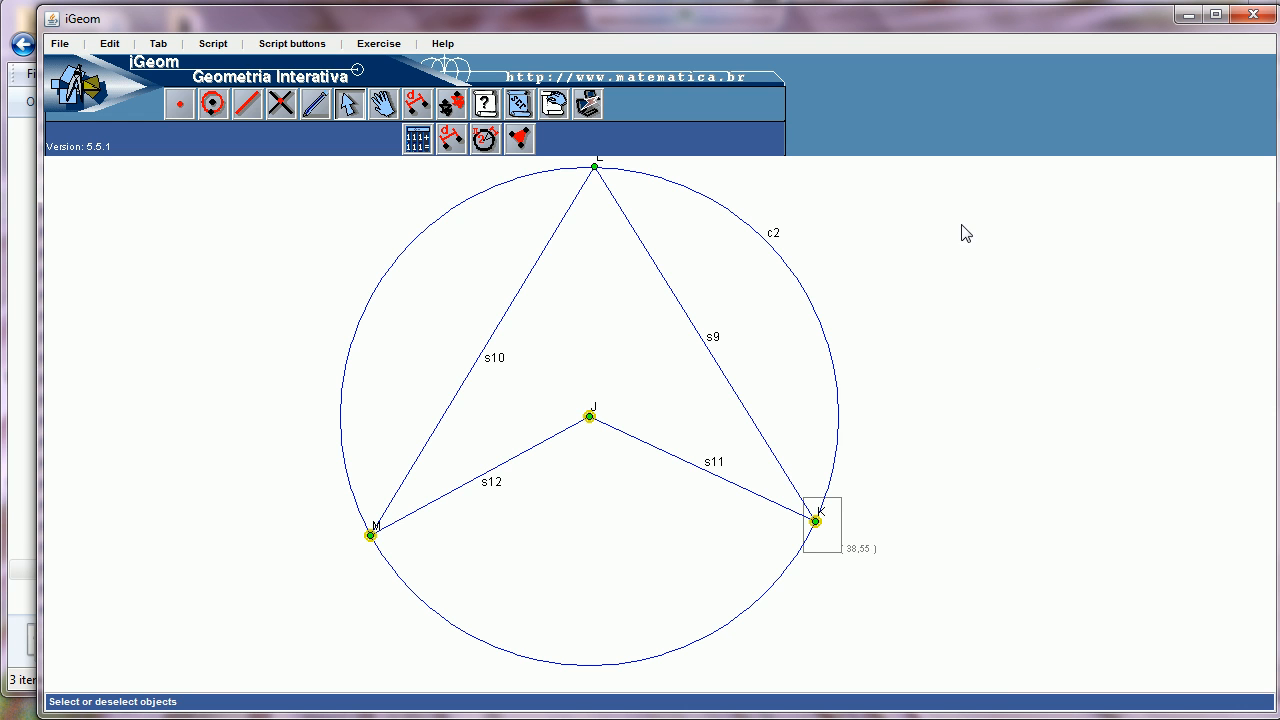
pyautogui.click(483, 141)
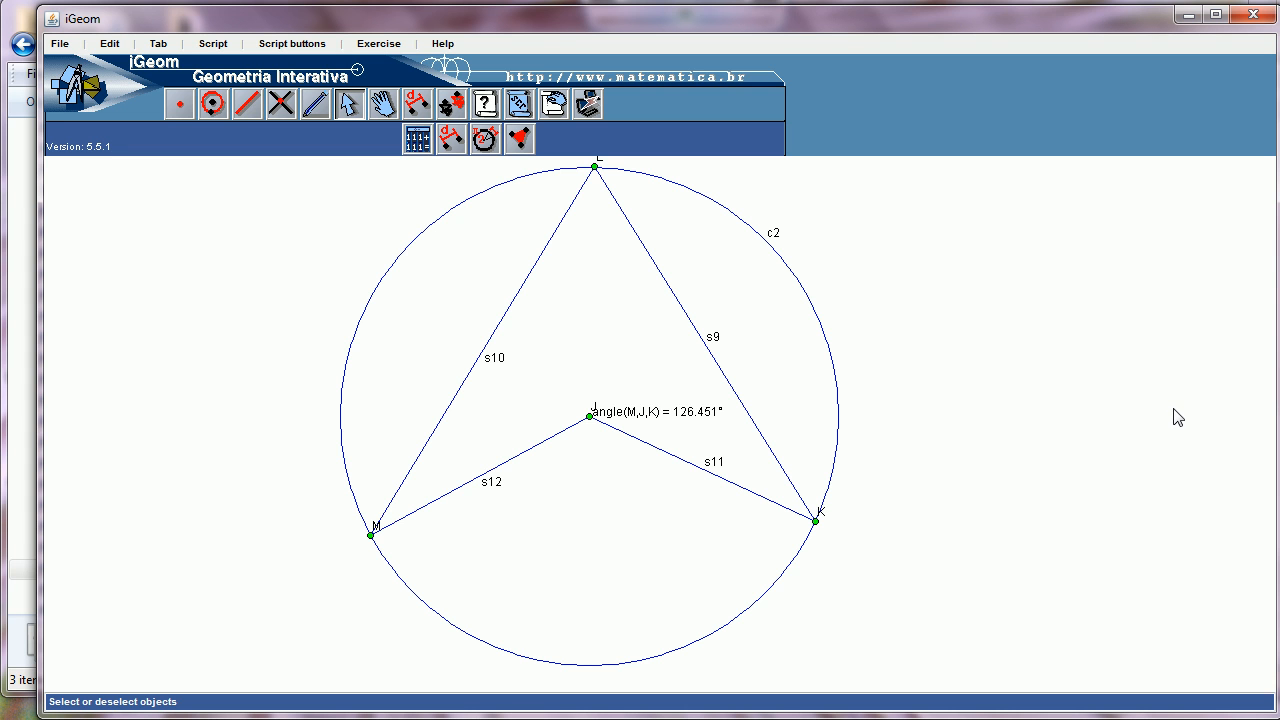
# Step: Measure the inscribed angle formed by points M, L and K, with L as the vertex
pyautogui.click(595, 171)
pyautogui.moveTo(341, 510); pyautogui.dragTo(397, 553)
pyautogui.moveTo(649, 187); pyautogui.dragTo(559, 155)
pyautogui.moveTo(856, 534); pyautogui.dragTo(782, 512)
pyautogui.click(484, 140)
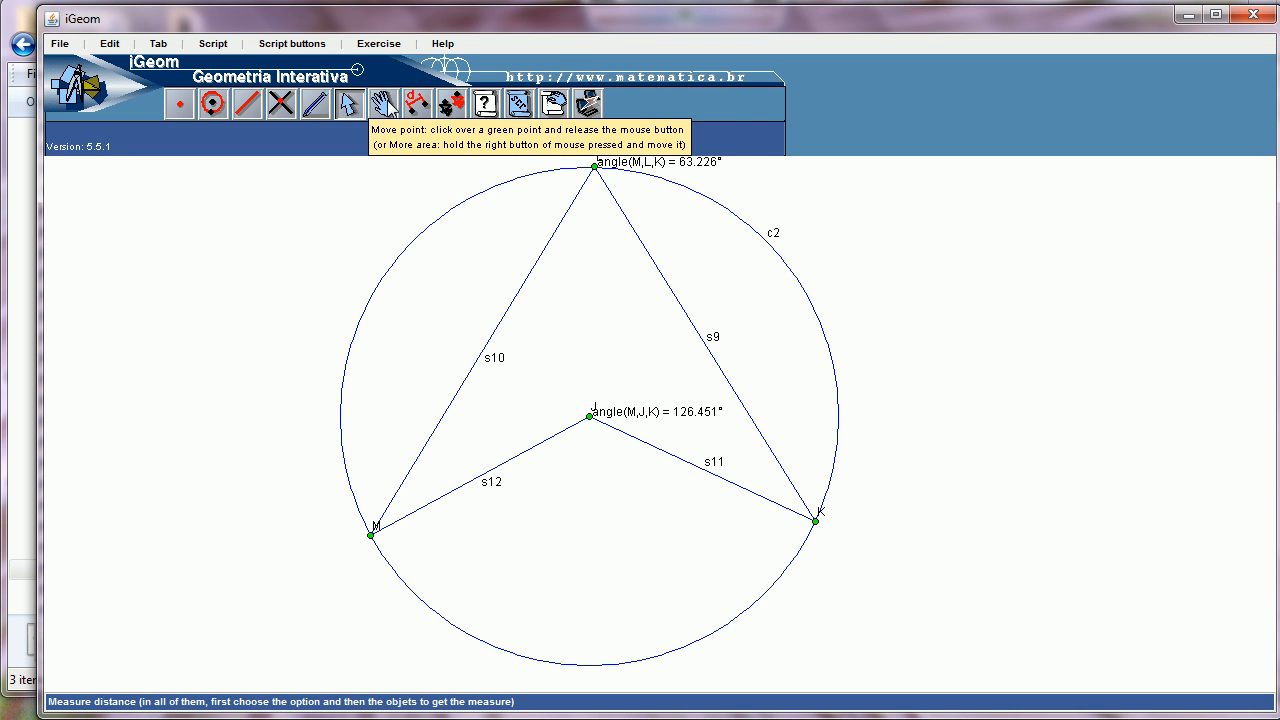
# Step: Move point K down and inward to shrink the circle and change both angles
pyautogui.click(385, 104)
pyautogui.click(416, 103)
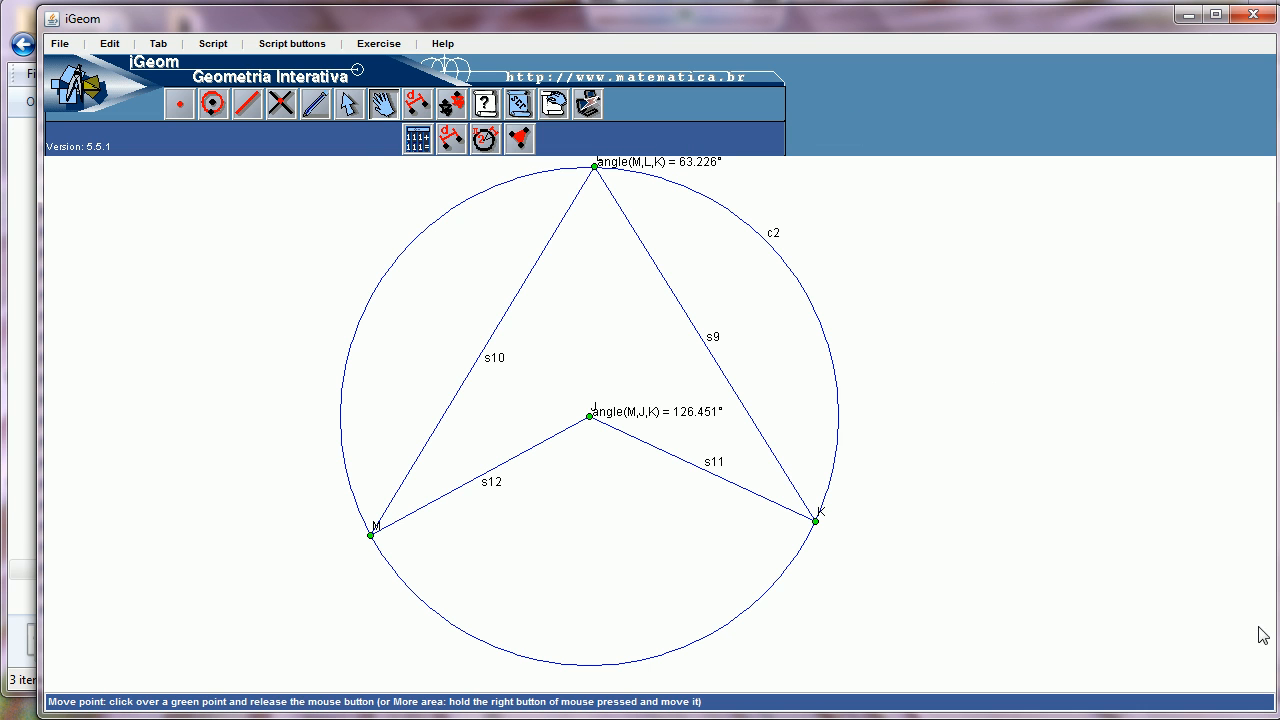
pyautogui.click(815, 521)
pyautogui.click(816, 521)
pyautogui.moveTo(816, 522); pyautogui.dragTo(709, 593)
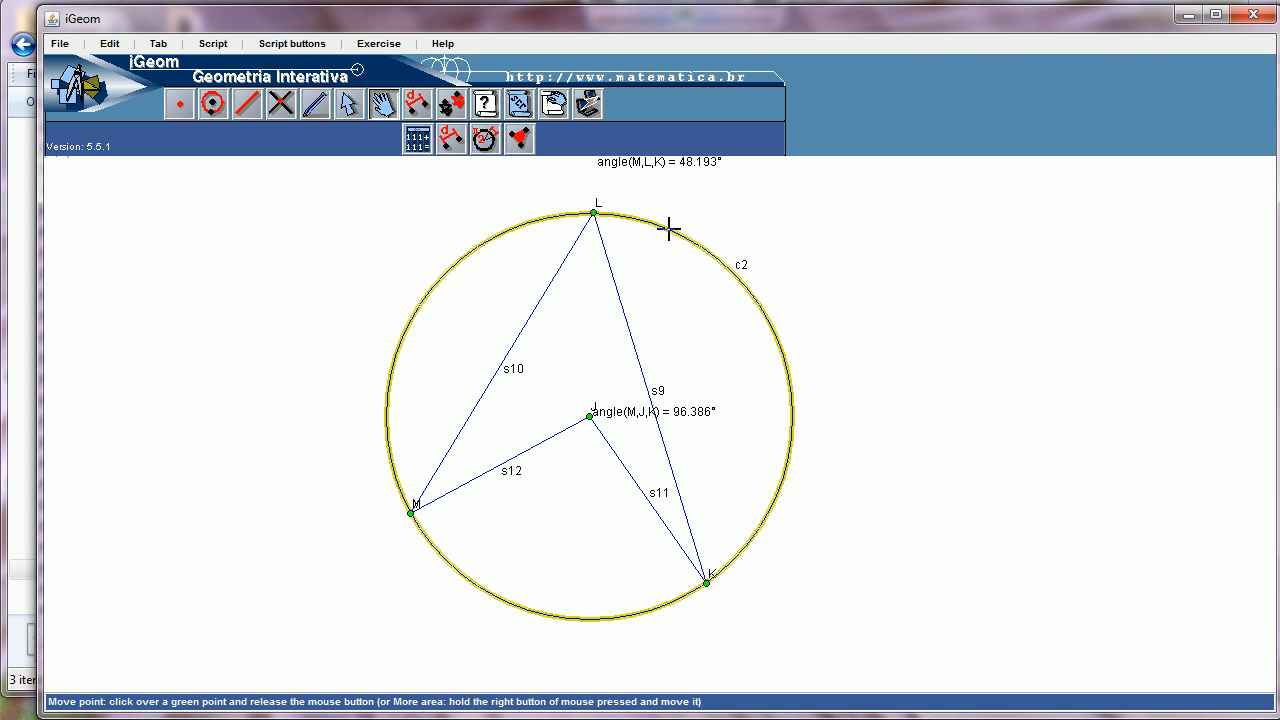
# Step: Move point L along the circle to the upper right, and back past the top to the upper left
pyautogui.click(594, 212)
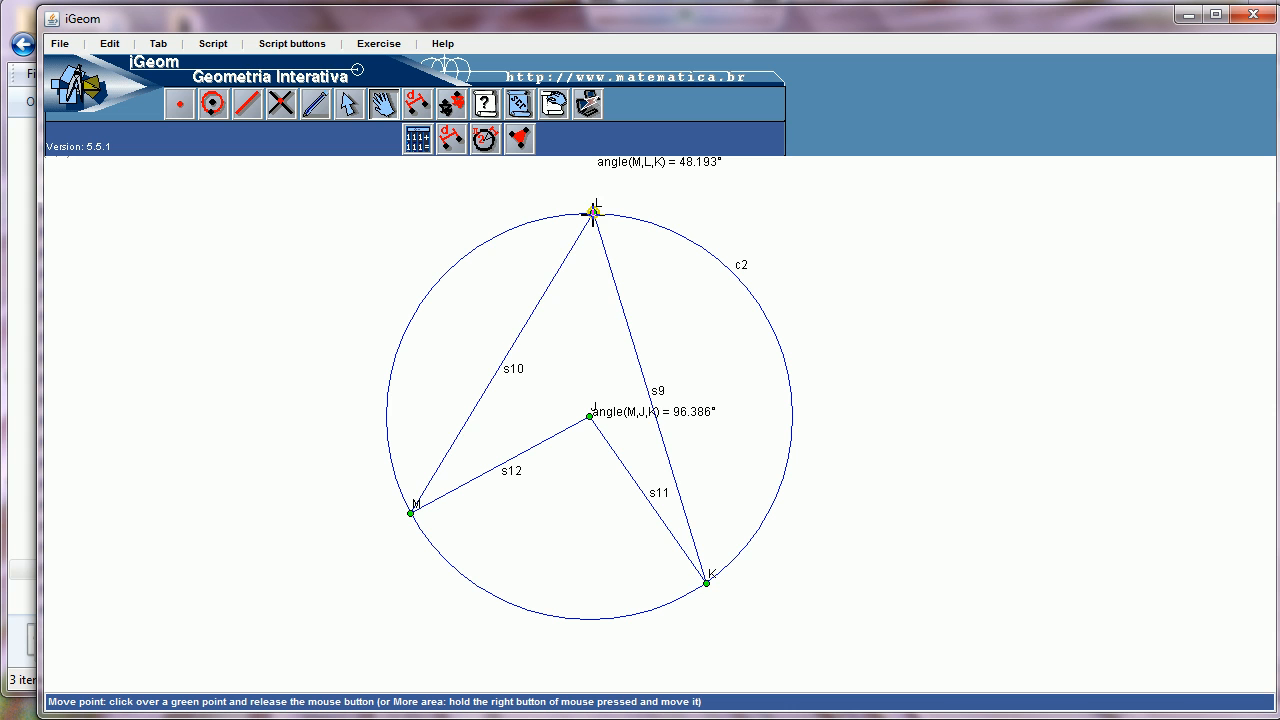
pyautogui.click(685, 242)
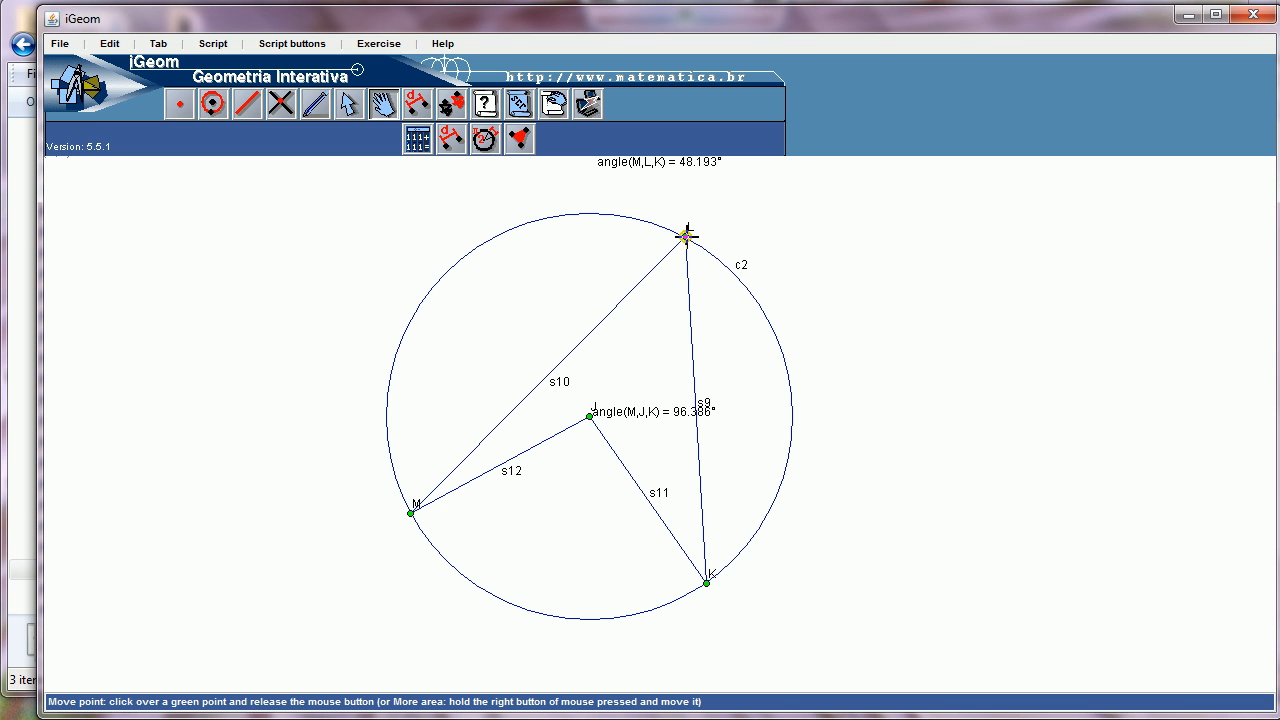
pyautogui.moveTo(686, 235); pyautogui.dragTo(517, 243)
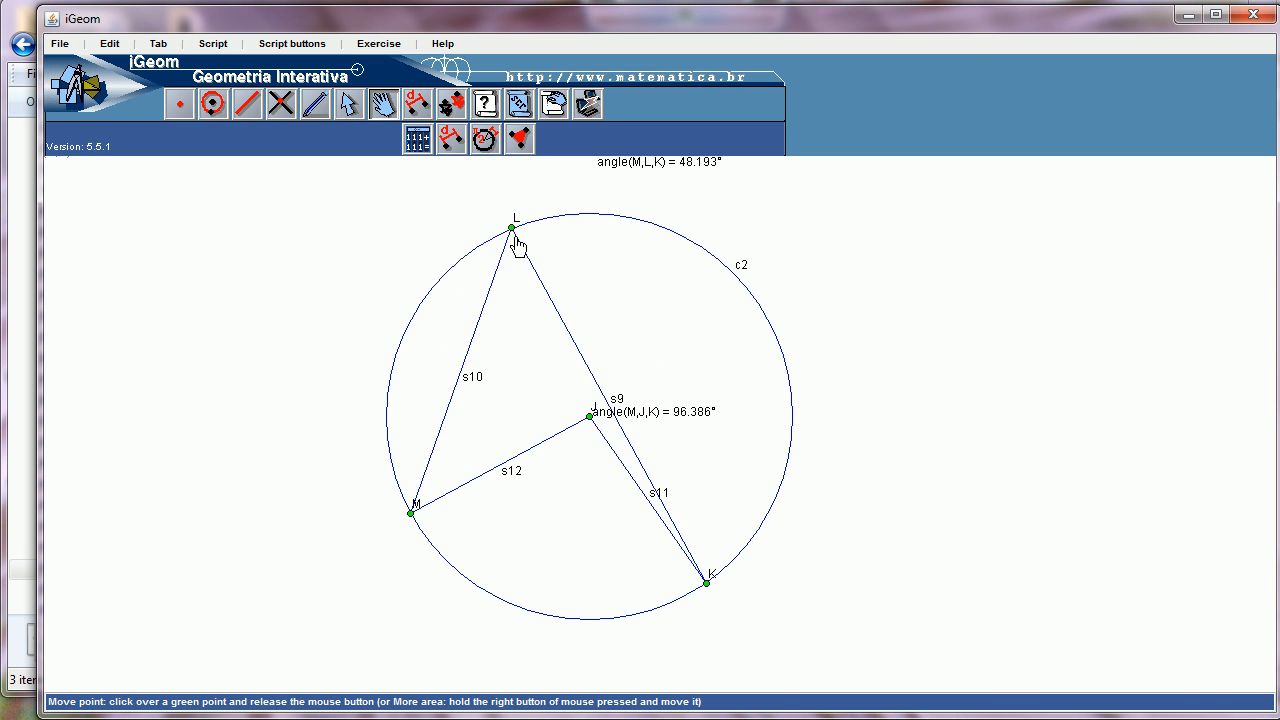